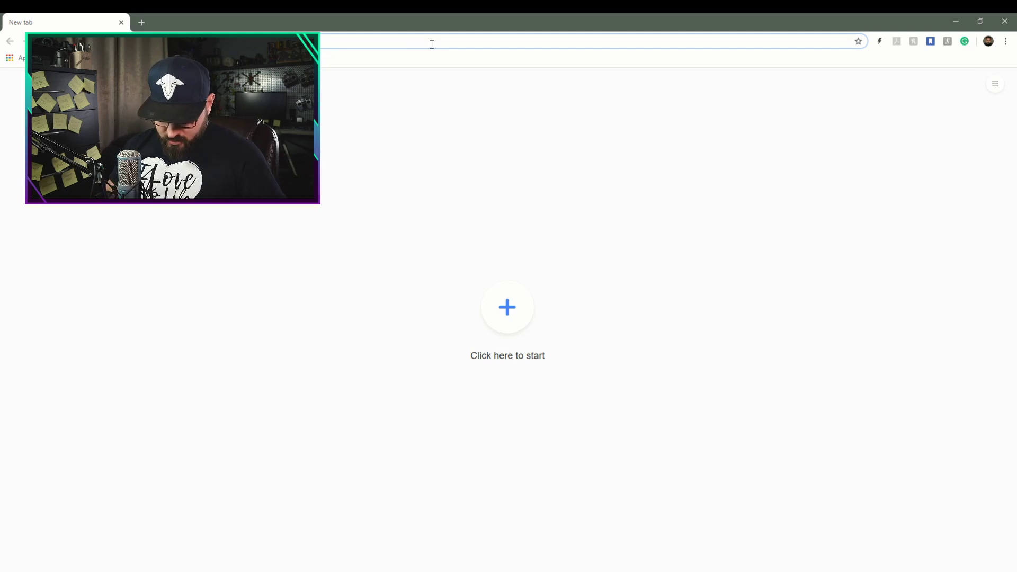
Search Google for 'sony a6300 firmware'
{"action": "type", "text": "son"}
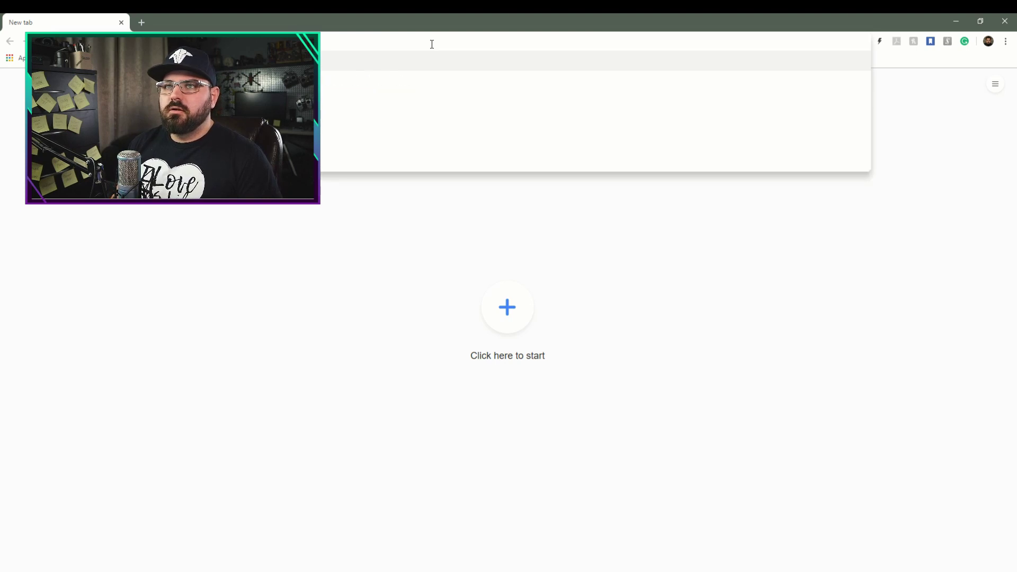
{"action": "key", "text": "Return"}
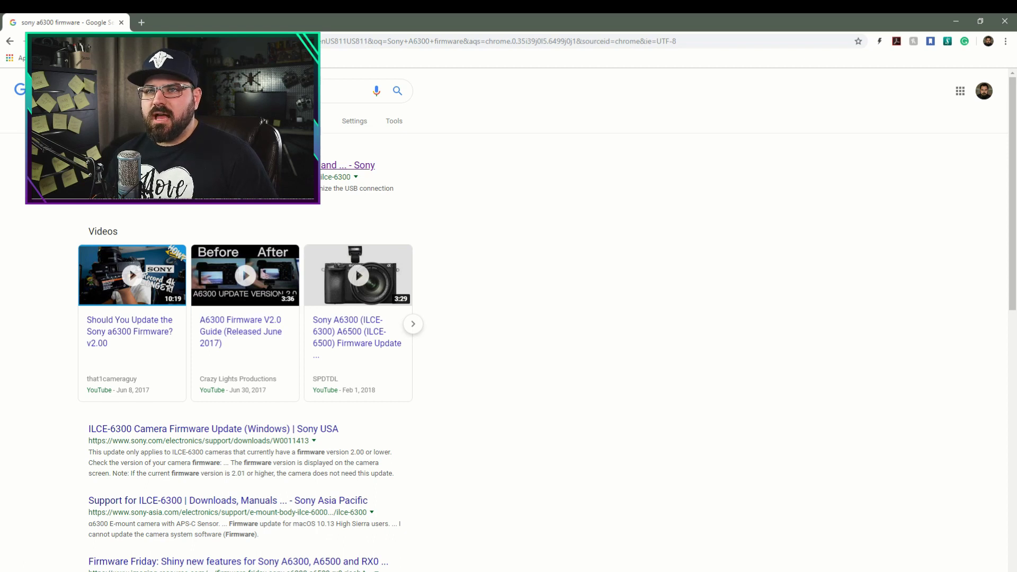
Go from Sony's ILCE-6300 support page to its Camera Firmware Update (Windows) download page
{"action": "left_click", "coordinate": [307, 165]}
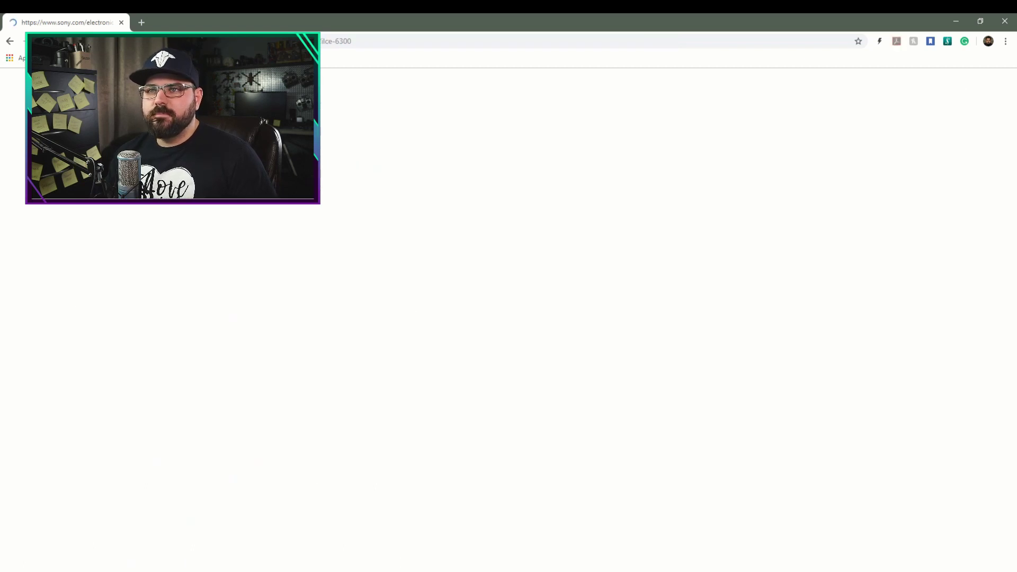
{"action": "scroll", "coordinate": [305, 273], "scroll_direction": "down", "scroll_amount": 7}
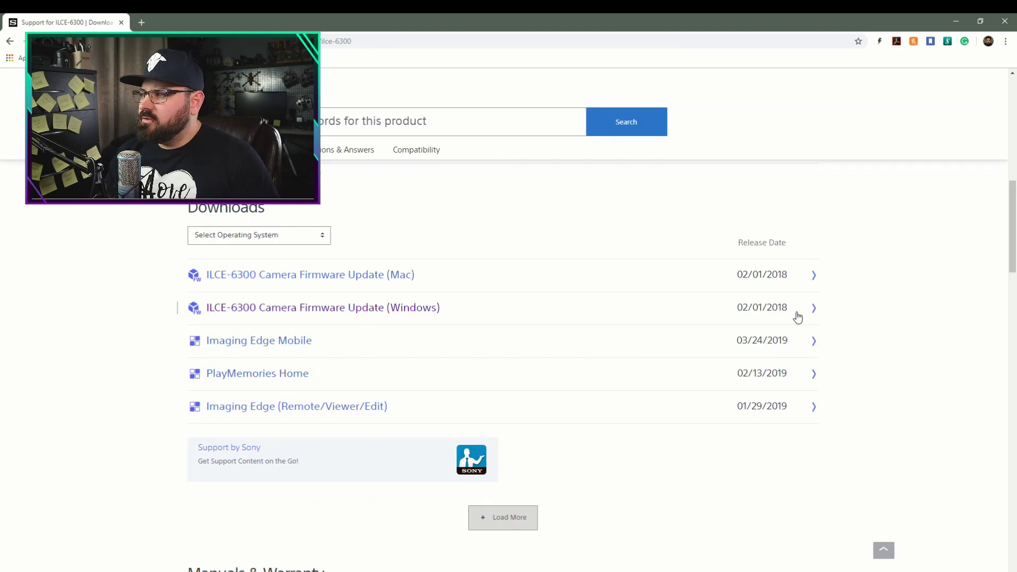
{"action": "left_click", "coordinate": [342, 309]}
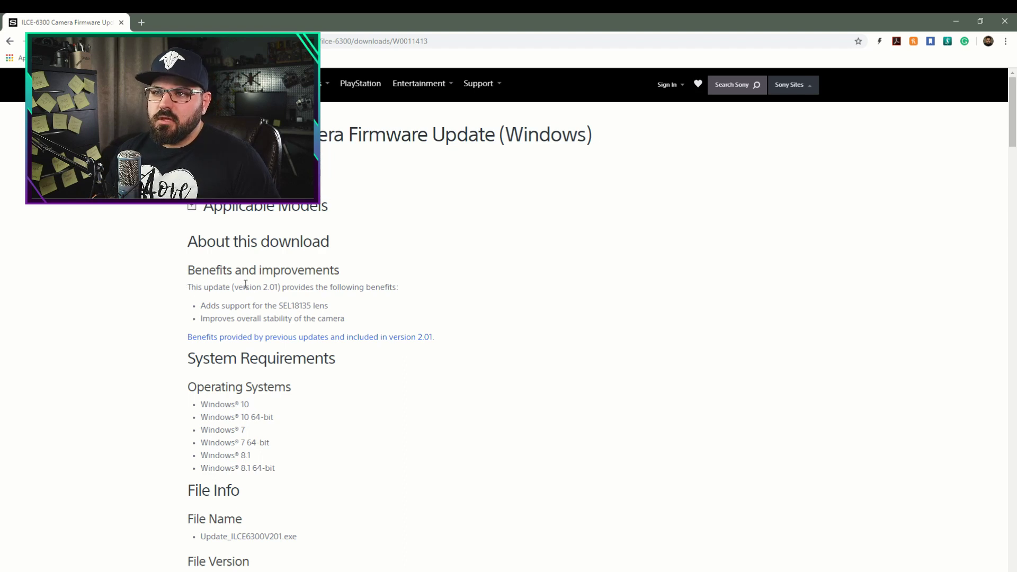
Highlight the version 2.01 description and its lens support and stability benefits
{"action": "left_click_drag", "start_coordinate": [186, 287], "coordinate": [422, 309]}
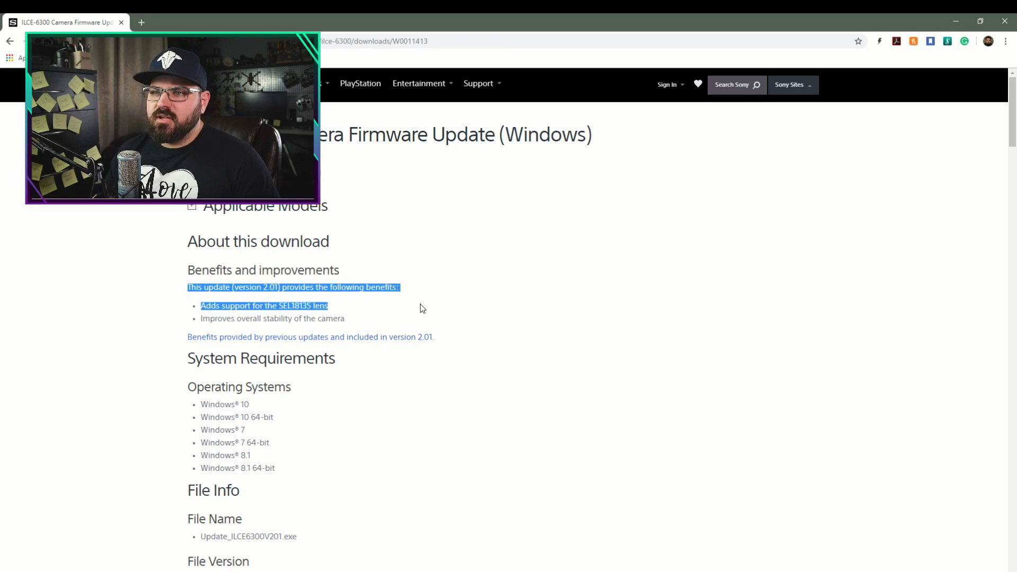
{"action": "left_click", "coordinate": [300, 306]}
{"action": "left_click_drag", "start_coordinate": [289, 305], "coordinate": [351, 320]}
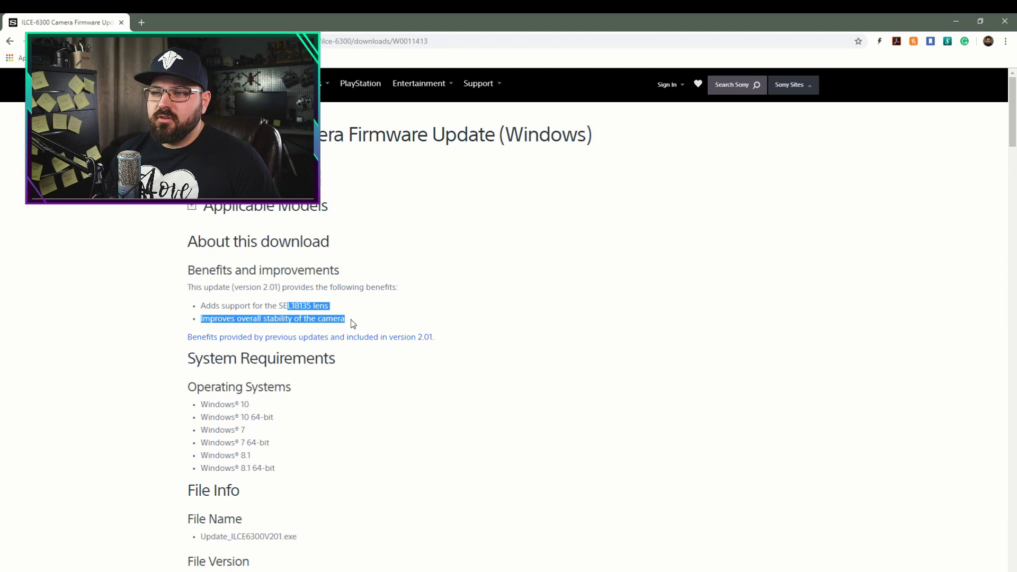
{"action": "left_click", "coordinate": [358, 320]}
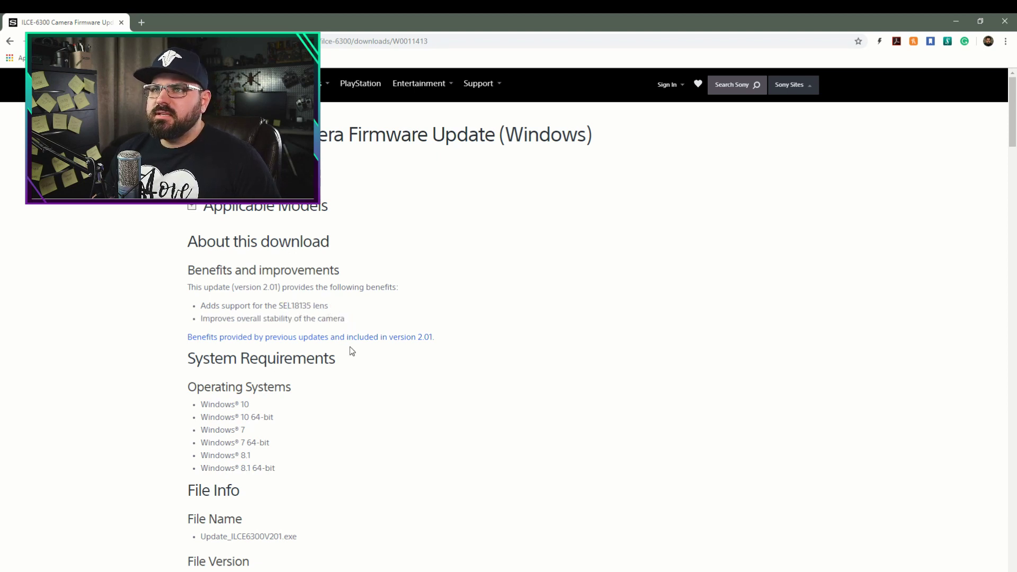
Scroll down to the 01-31-2018 release date and file details, then back up
{"action": "scroll", "coordinate": [350, 346], "scroll_direction": "down", "scroll_amount": 3}
{"action": "scroll", "coordinate": [350, 347], "scroll_direction": "down", "scroll_amount": 2}
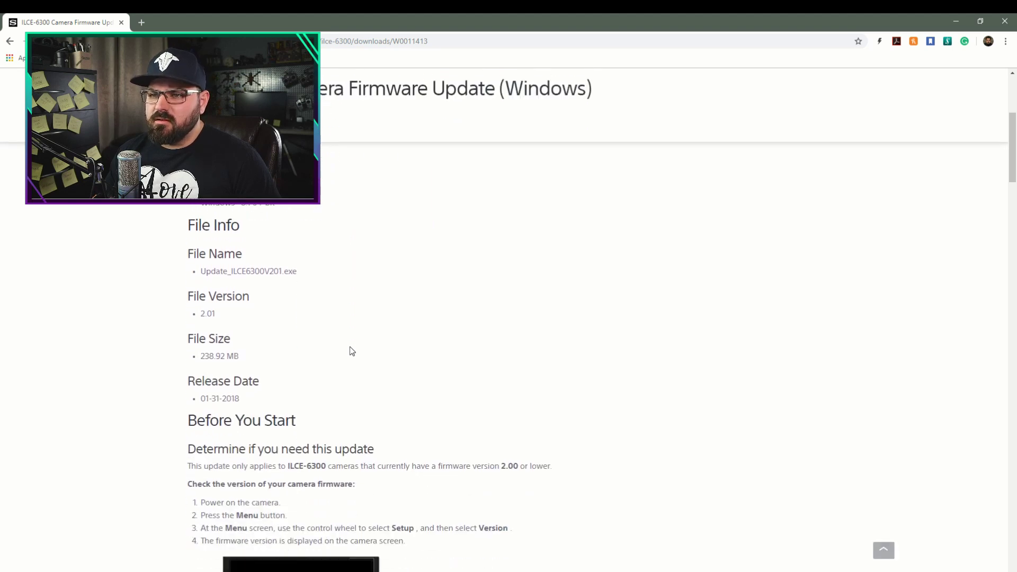
{"action": "scroll", "coordinate": [349, 347], "scroll_direction": "down", "scroll_amount": 2}
{"action": "left_click_drag", "start_coordinate": [193, 294], "coordinate": [260, 297]}
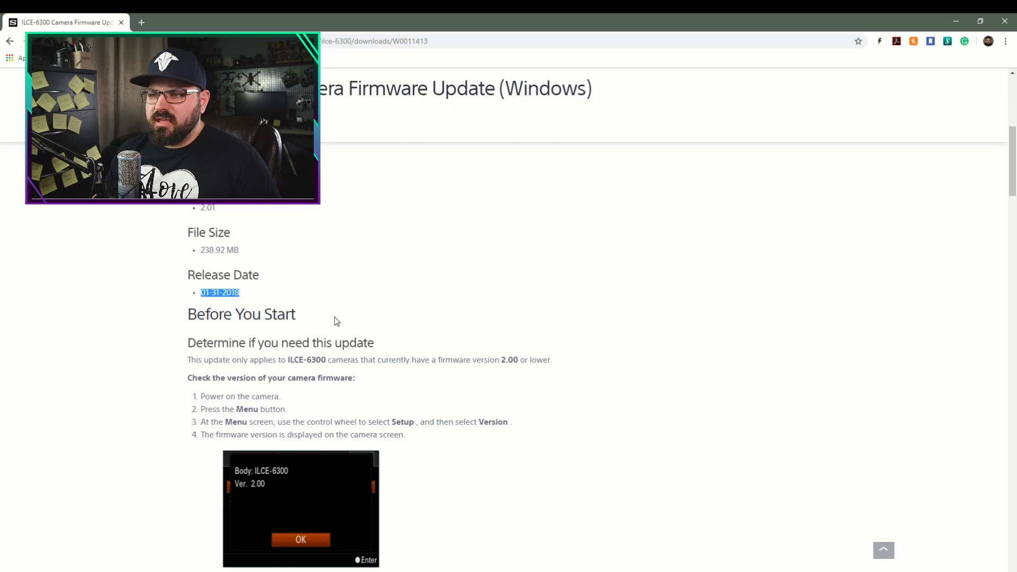
{"action": "scroll", "coordinate": [335, 317], "scroll_direction": "down", "scroll_amount": 3}
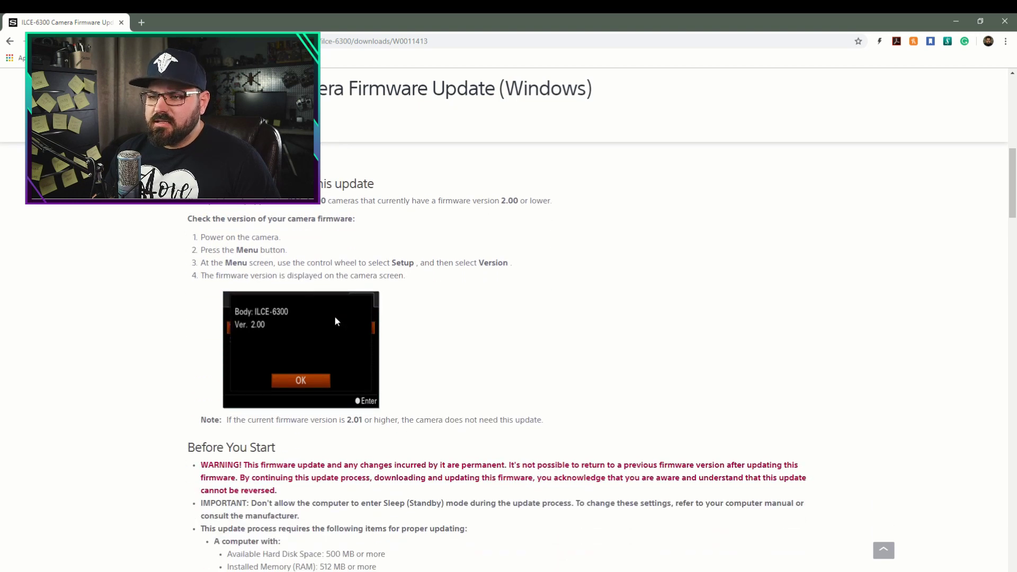
{"action": "scroll", "coordinate": [335, 318], "scroll_direction": "down", "scroll_amount": 2}
{"action": "scroll", "coordinate": [336, 318], "scroll_direction": "down", "scroll_amount": 7}
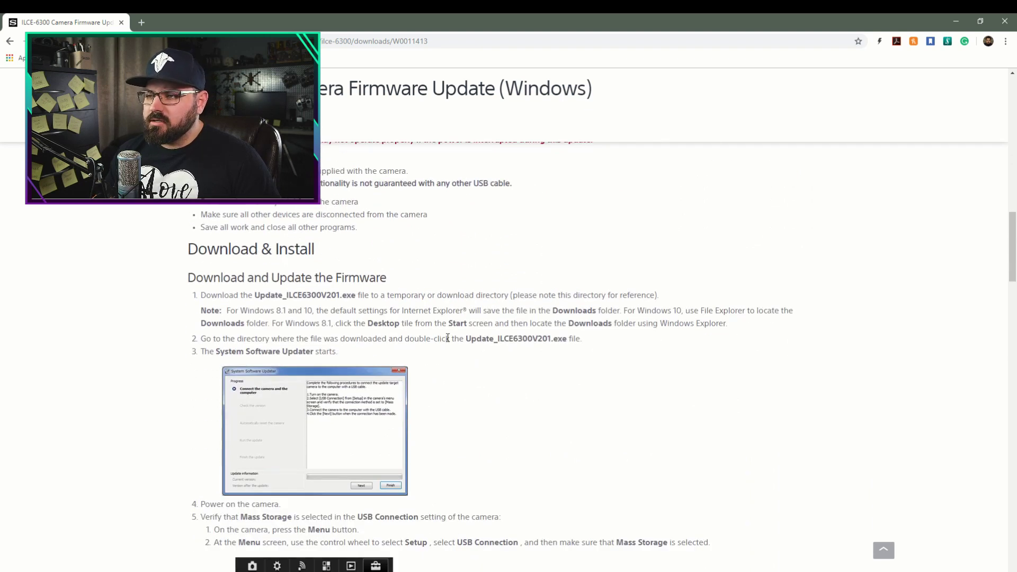
{"action": "scroll", "coordinate": [382, 328], "scroll_direction": "up", "scroll_amount": 9}
{"action": "scroll", "coordinate": [390, 315], "scroll_direction": "up", "scroll_amount": 4}
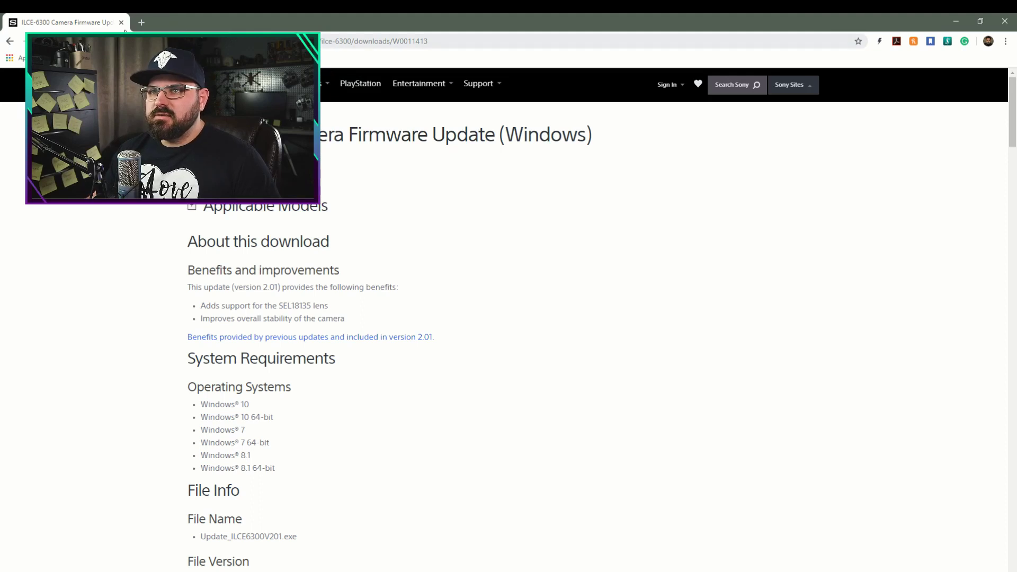
Search for 'sony a6000 firmware update' from the address bar
{"action": "key", "text": "ctrl+l"}
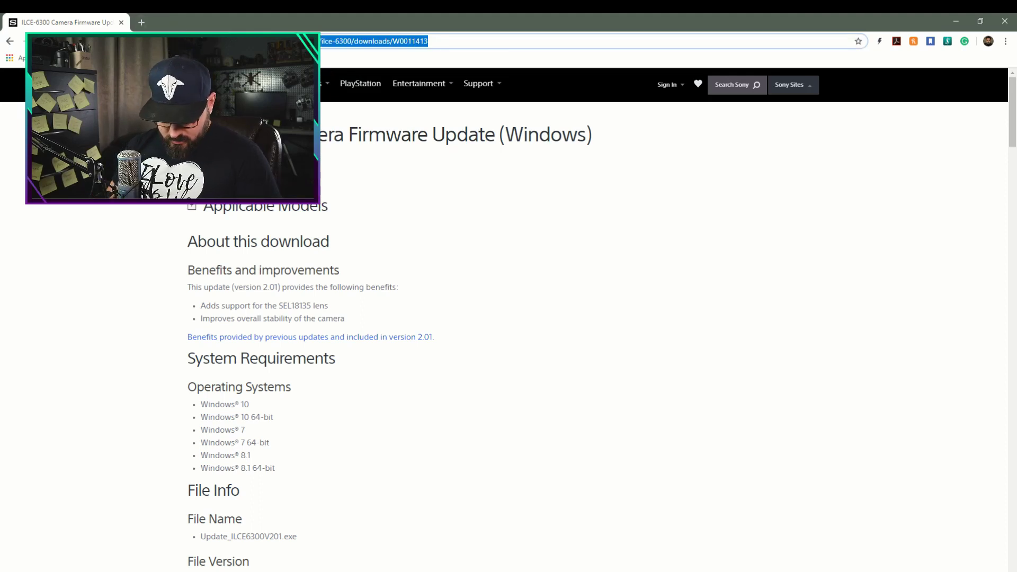
{"action": "type", "text": "sony"}
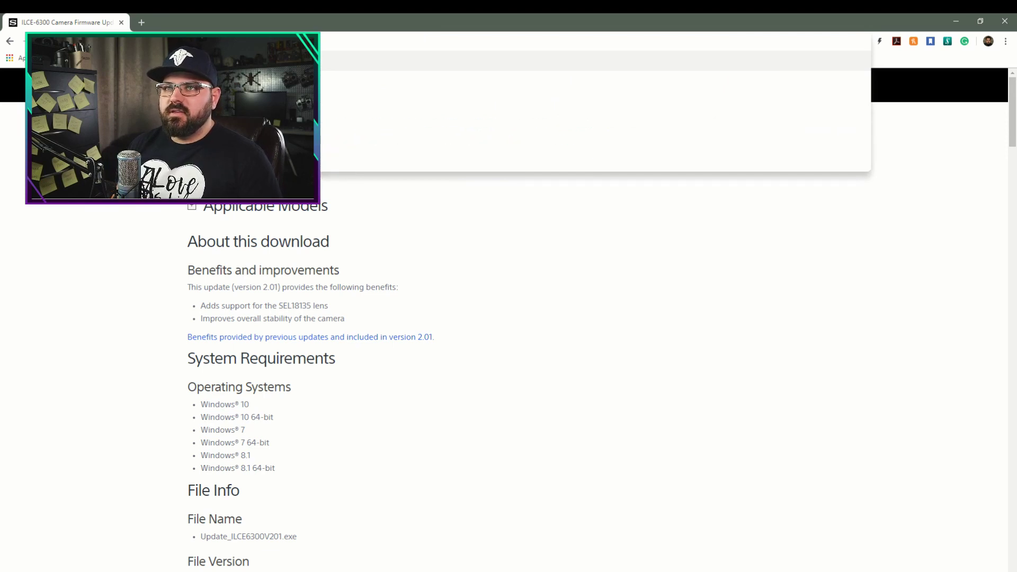
{"action": "key", "text": "Return"}
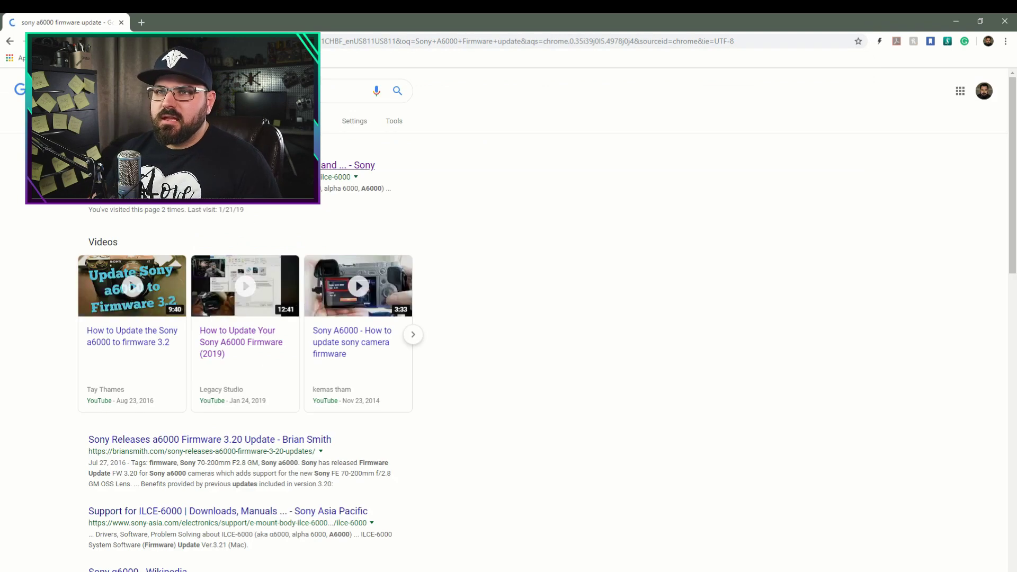
Open the ILCE-6000 Ver. 3.21 (Windows) firmware page, note the AF stability improvement, and proceed to download
{"action": "left_click", "coordinate": [360, 165]}
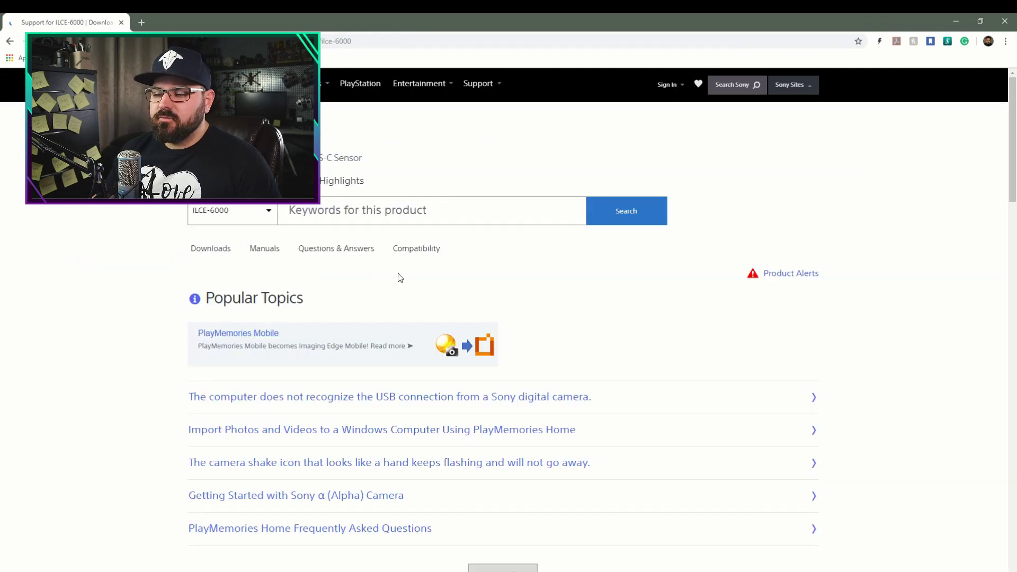
{"action": "scroll", "coordinate": [380, 247], "scroll_direction": "down", "scroll_amount": 10}
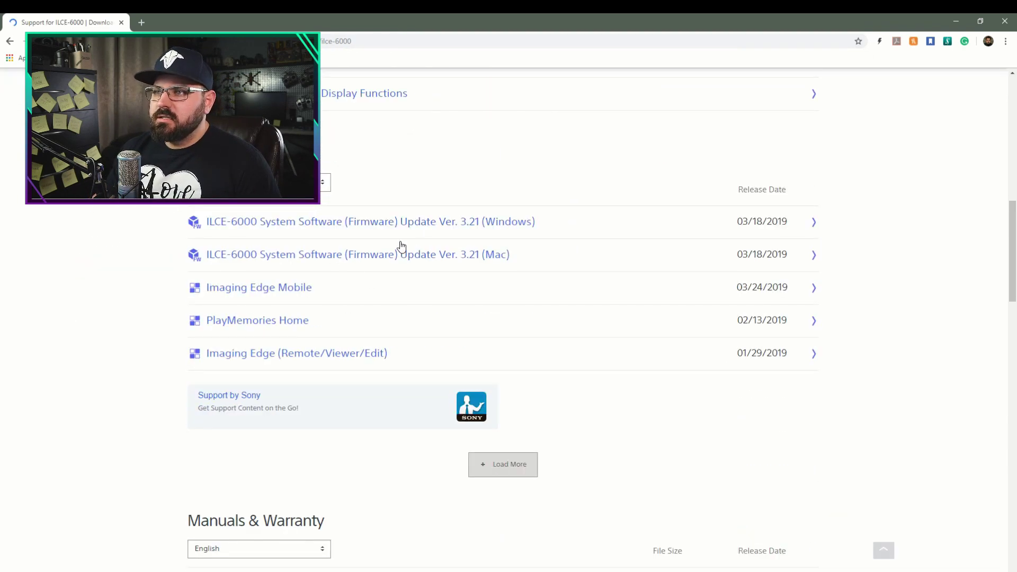
{"action": "left_click", "coordinate": [423, 229]}
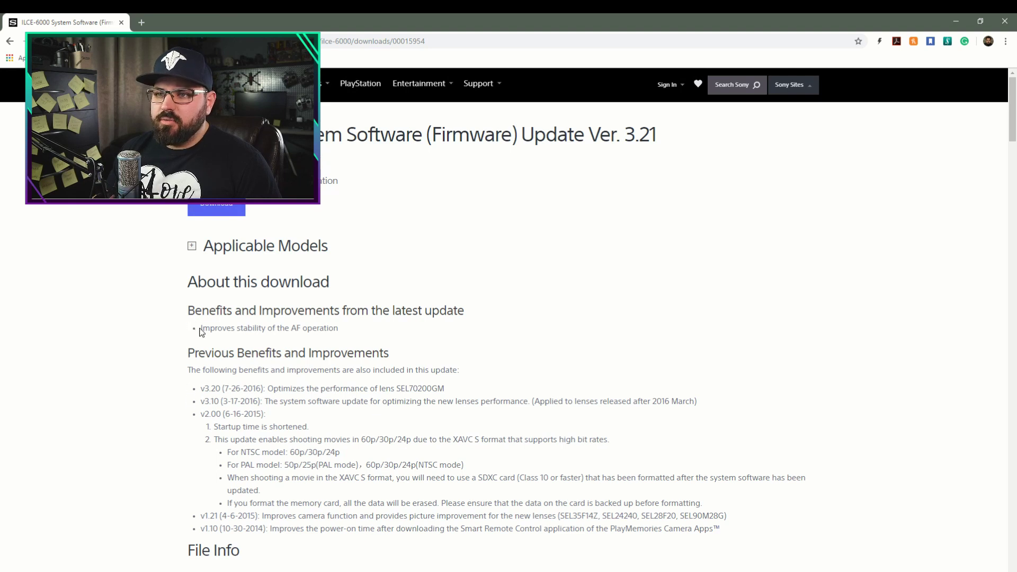
{"action": "left_click_drag", "start_coordinate": [200, 329], "coordinate": [355, 329]}
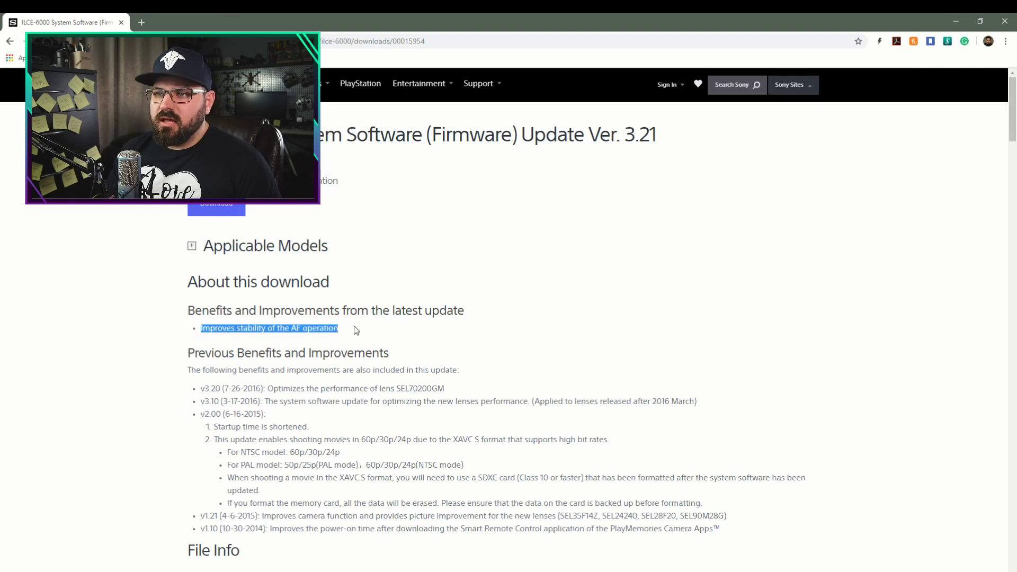
{"action": "left_click", "coordinate": [230, 208]}
Scroll through the license agreement and download the ILCE-6000 firmware updater .exe
{"action": "scroll", "coordinate": [381, 263], "scroll_direction": "down", "scroll_amount": 3}
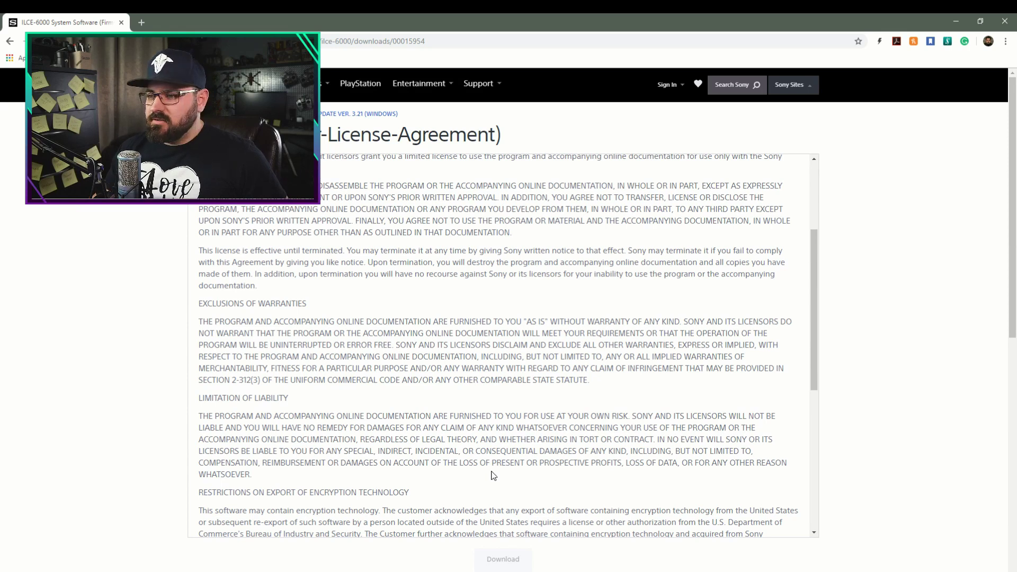
{"action": "scroll", "coordinate": [540, 398], "scroll_direction": "down", "scroll_amount": 6}
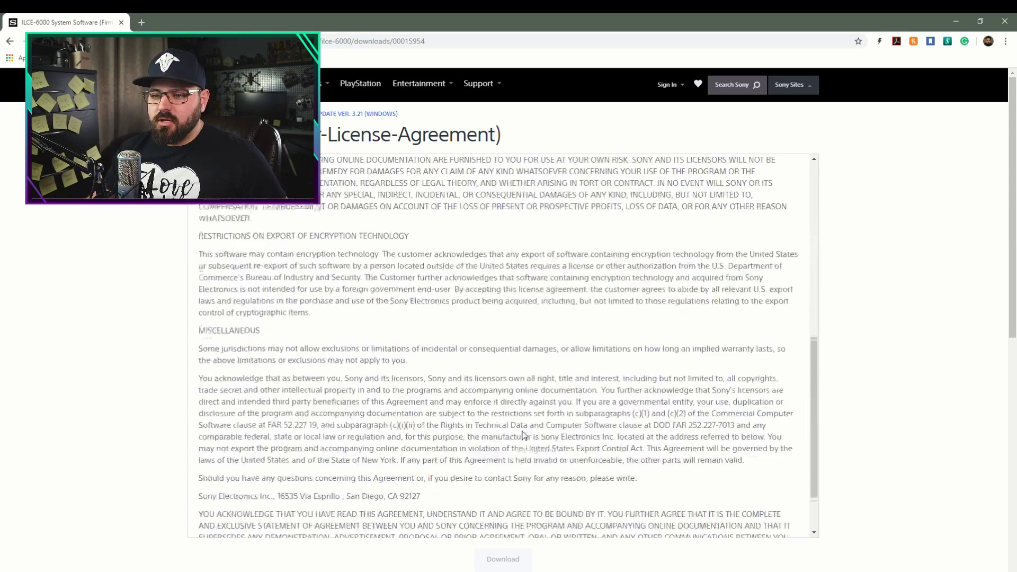
{"action": "left_click", "coordinate": [510, 561]}
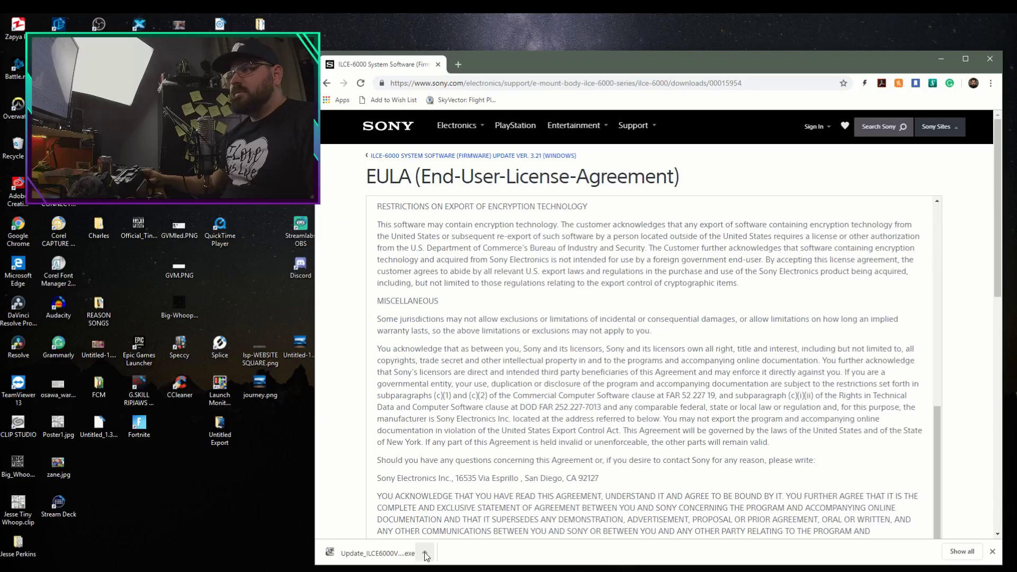
Open the downloaded updater, unzip it, and begin the camera connection check with PMHOME (N:) mounted
{"action": "left_click", "coordinate": [425, 554]}
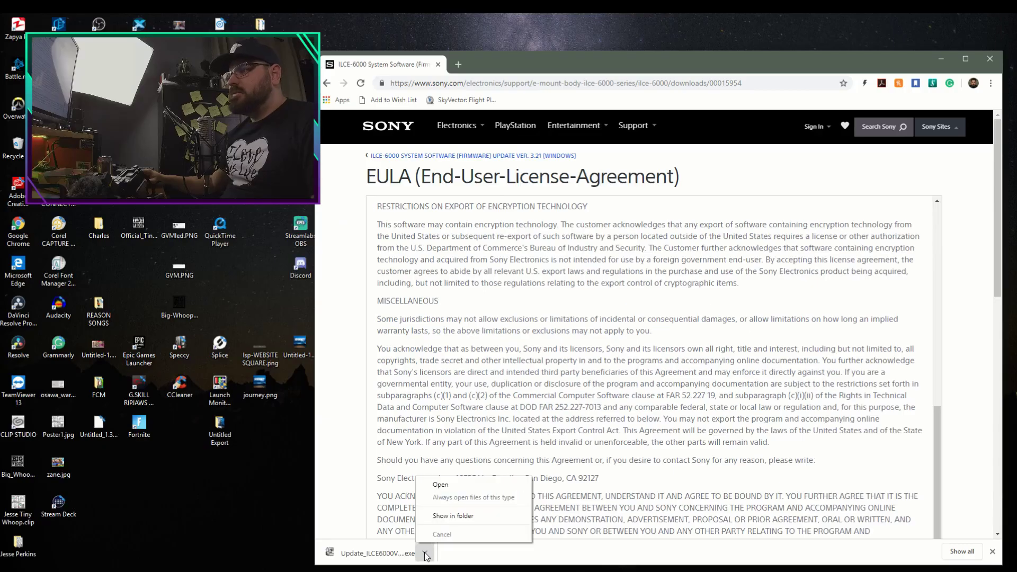
{"action": "left_click", "coordinate": [450, 485]}
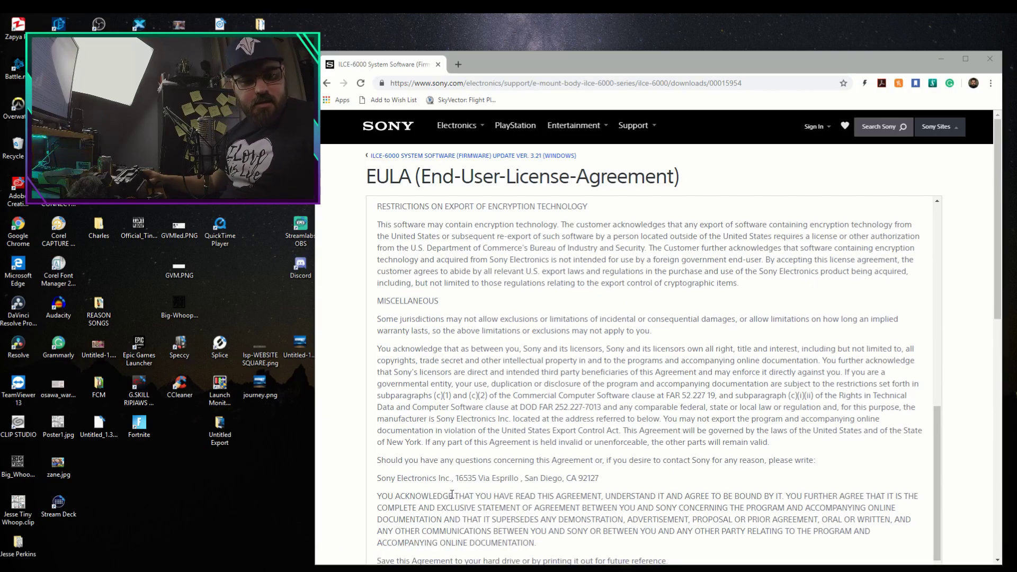
{"action": "left_click", "coordinate": [574, 266]}
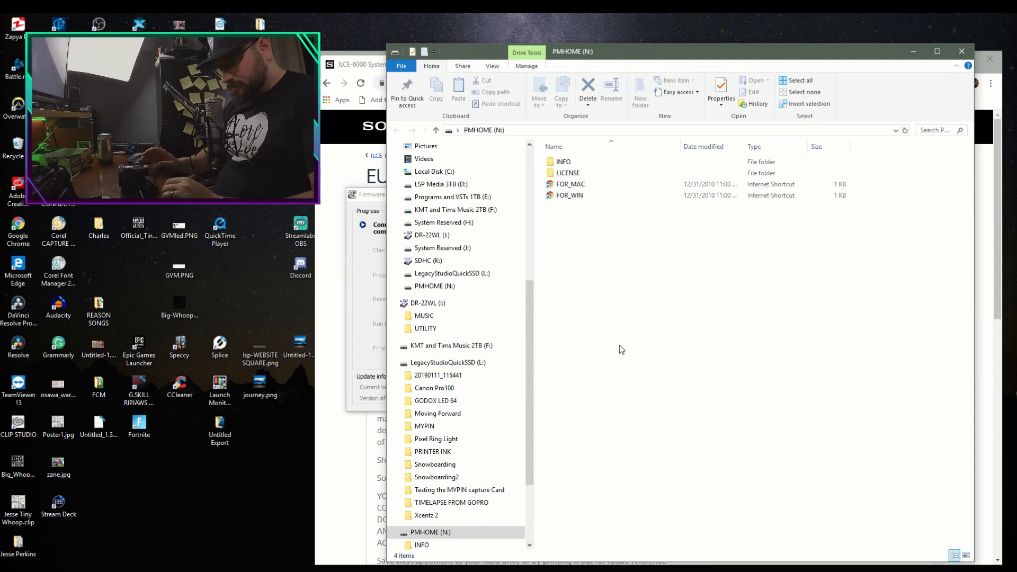
{"action": "left_click", "coordinate": [365, 244]}
Step through the connection check, Ver. 3.20-to-3.21 version check and camera reset, then start installing
{"action": "left_click", "coordinate": [591, 398]}
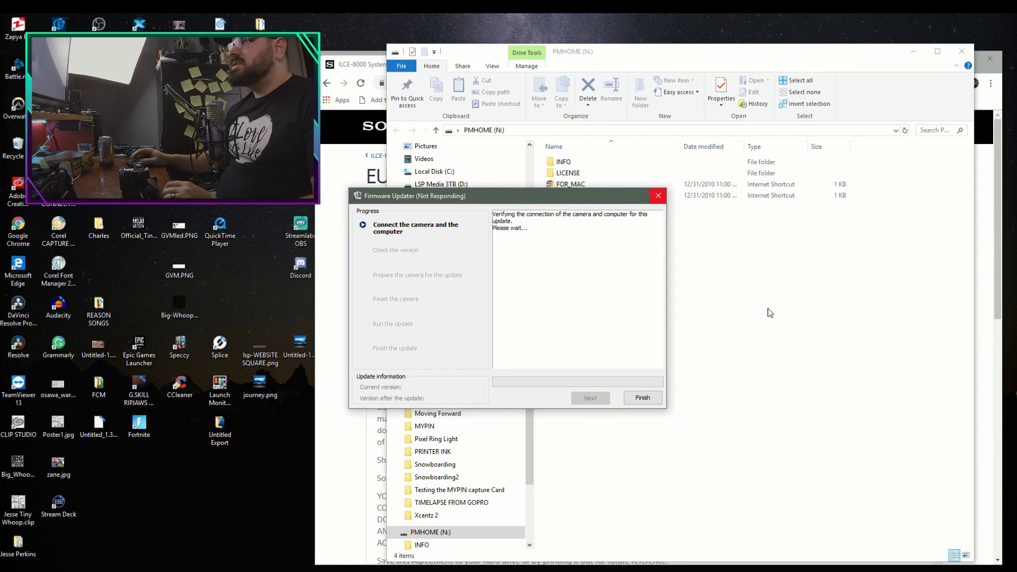
{"action": "left_click", "coordinate": [590, 398]}
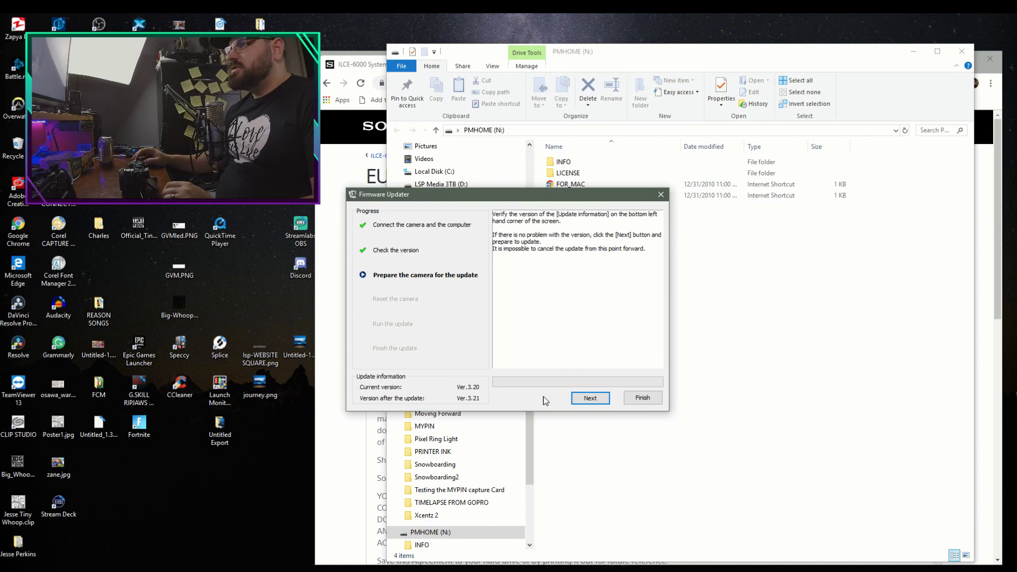
{"action": "left_click", "coordinate": [597, 398]}
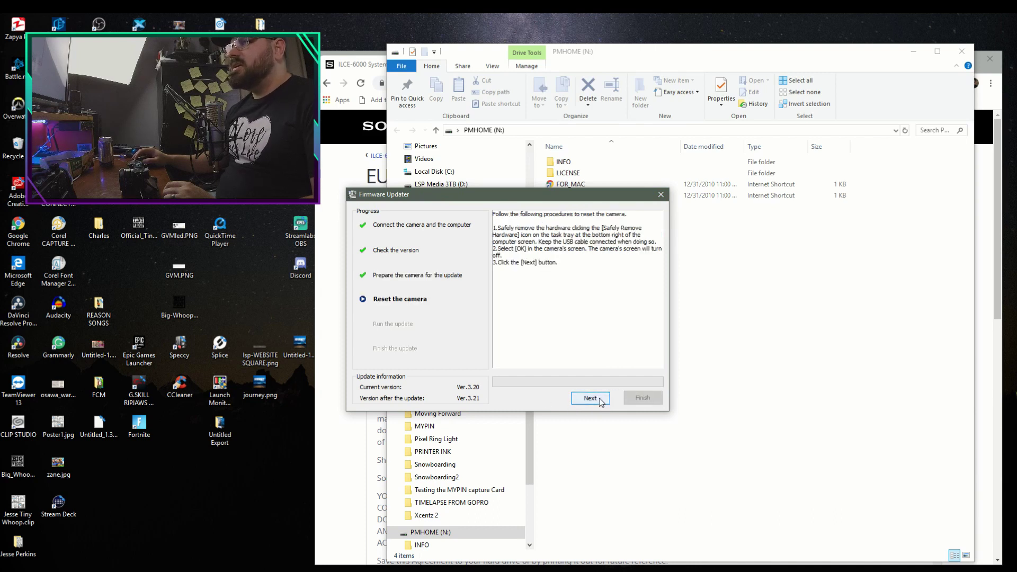
{"action": "left_click", "coordinate": [599, 398]}
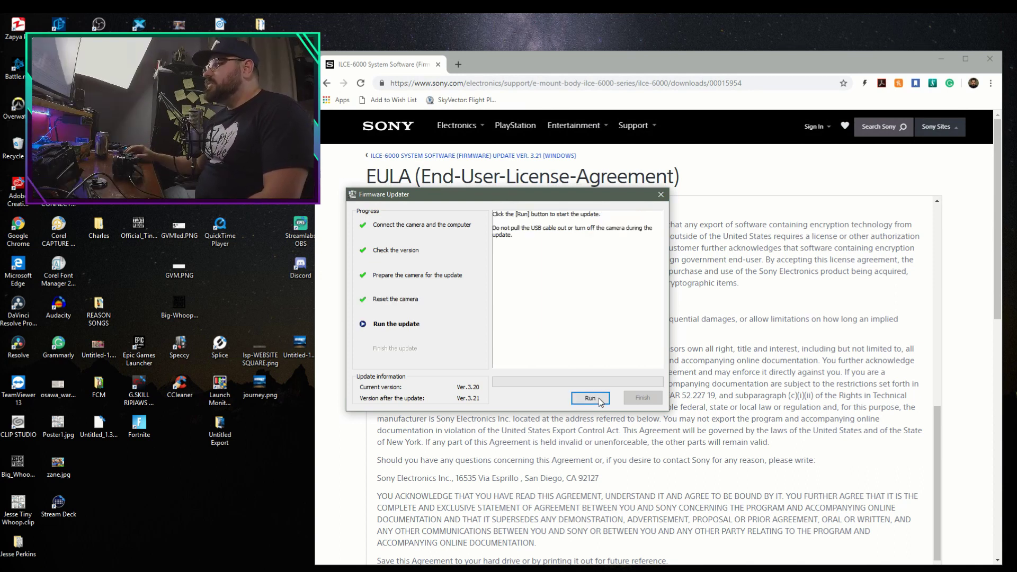
{"action": "left_click", "coordinate": [600, 400]}
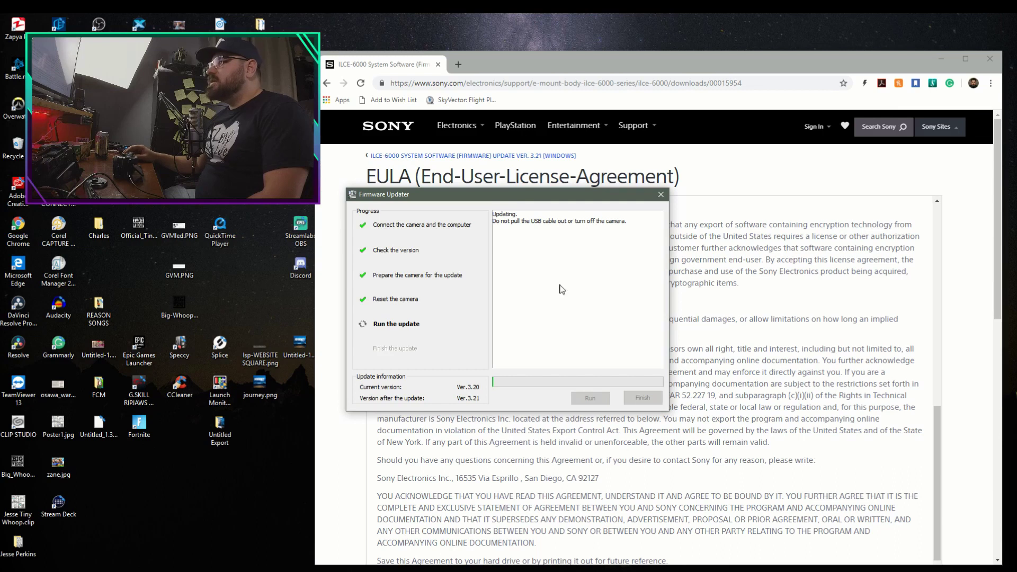
{"action": "left_click_drag", "start_coordinate": [476, 194], "coordinate": [735, 325]}
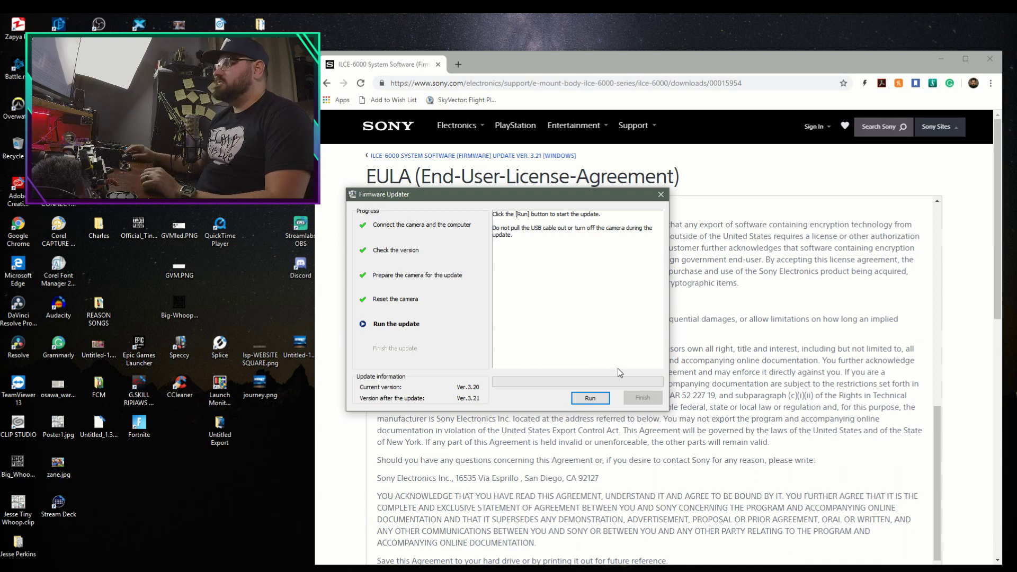
{"action": "left_click", "coordinate": [603, 397]}
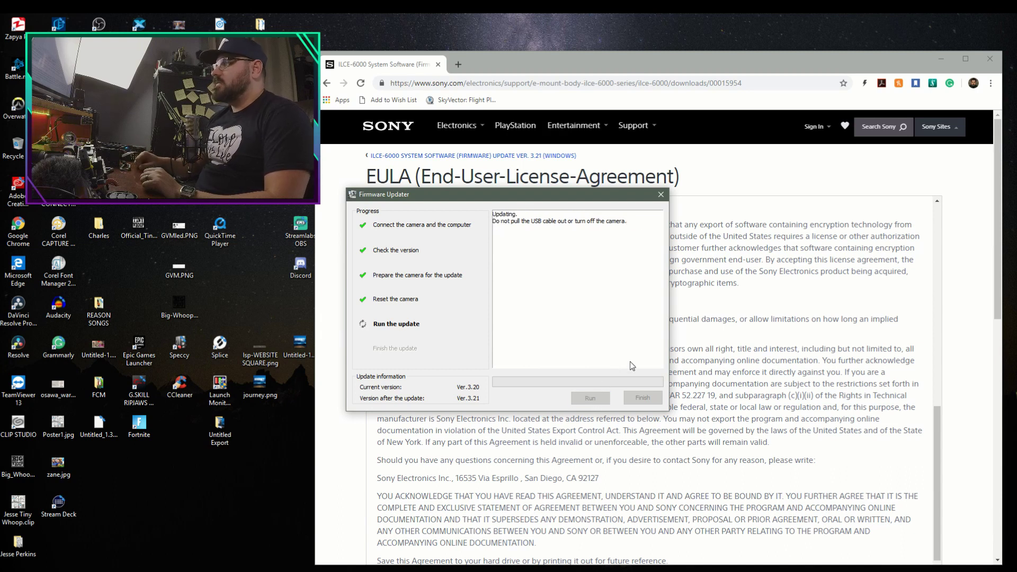